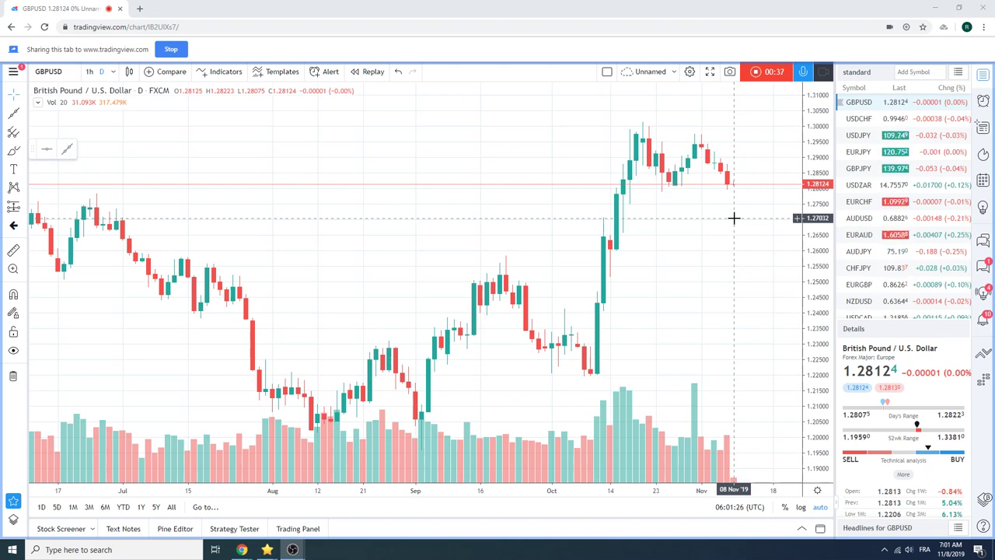
Review the daily USDCAD chart from the watchlist, then switch to the daily AUDUSD chart
scroll(733, 218, down, 2)
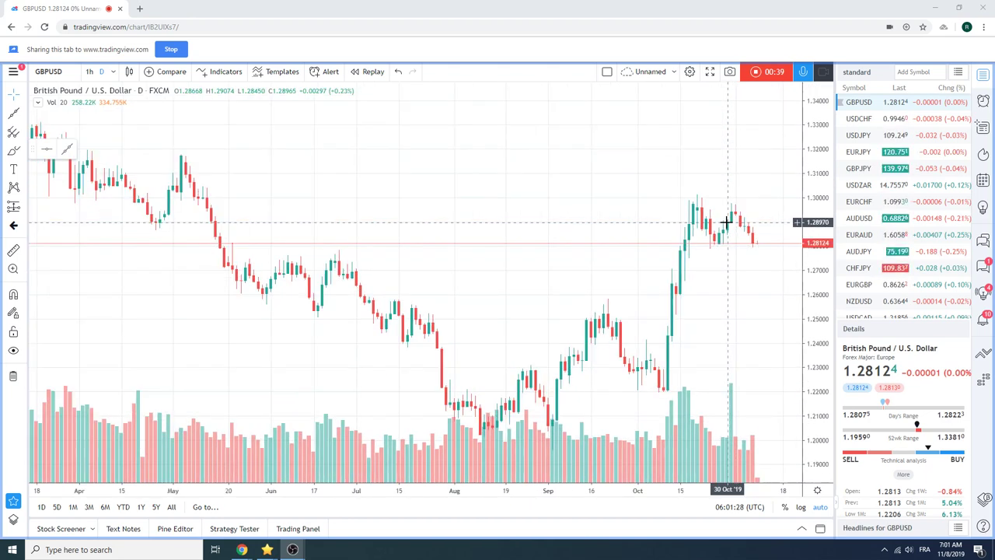
scroll(728, 217, up, 2)
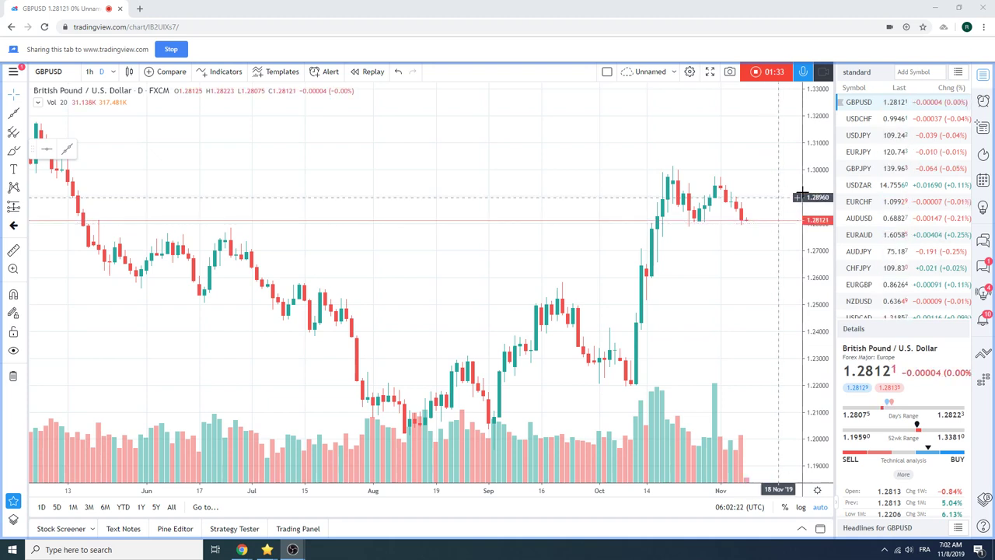
scroll(864, 174, down, 2)
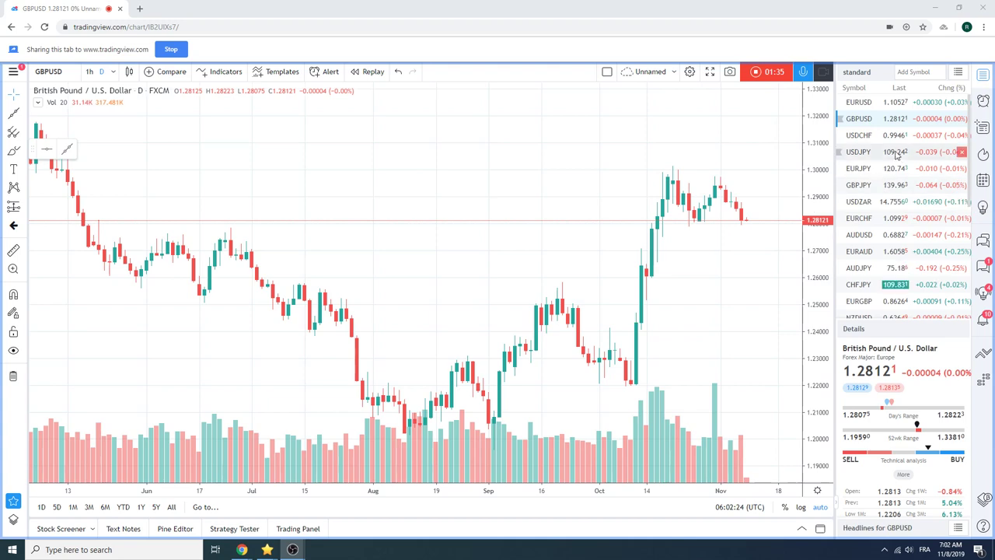
click(860, 292)
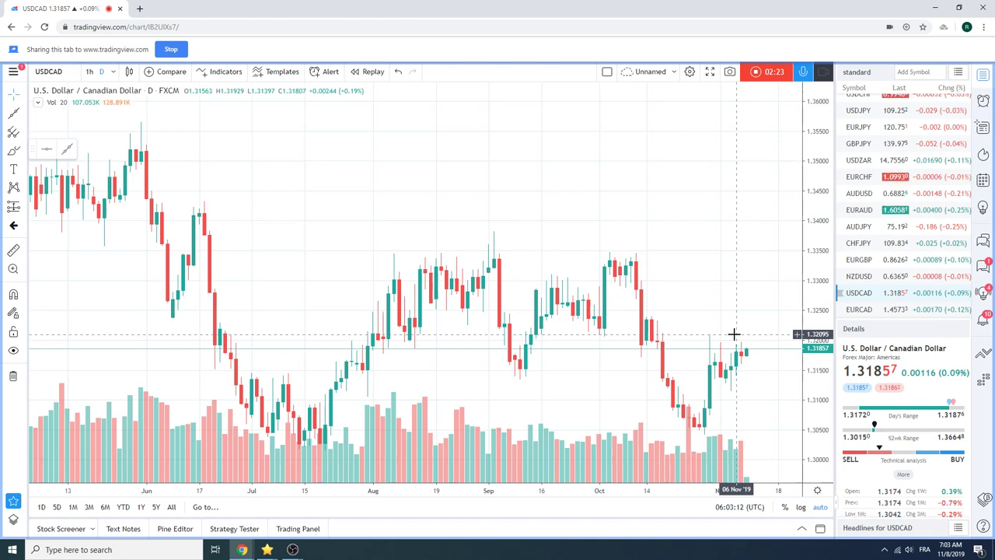
click(862, 194)
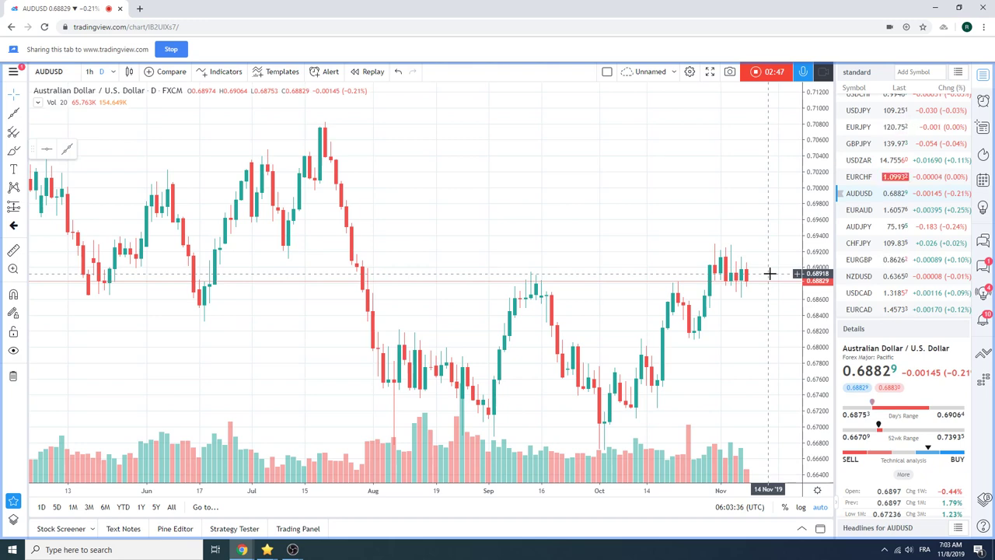
Load the daily USDZAR chart from the watchlist
click(857, 162)
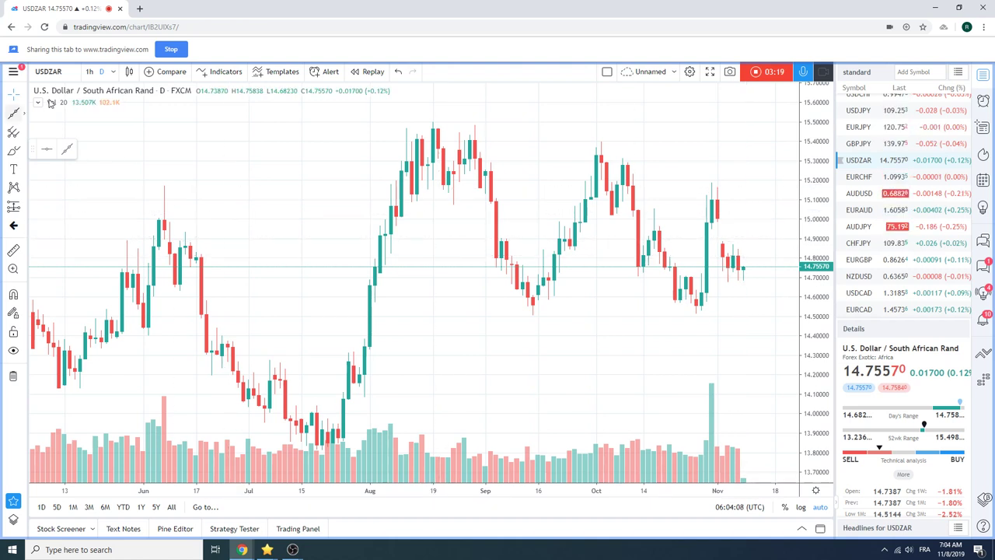
Enter EURNOK in the symbol box to load its daily FXCM chart
click(68, 70)
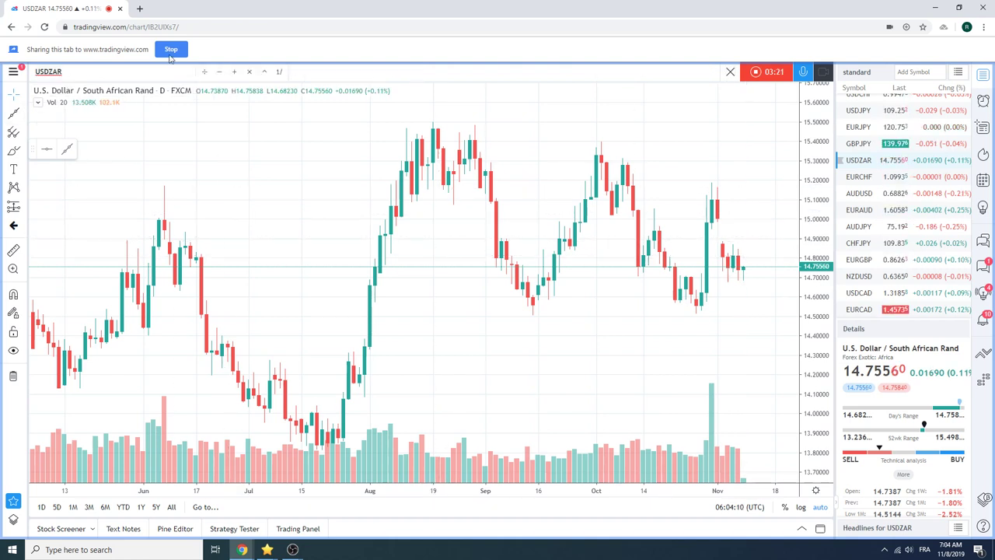
text(EURNOK)
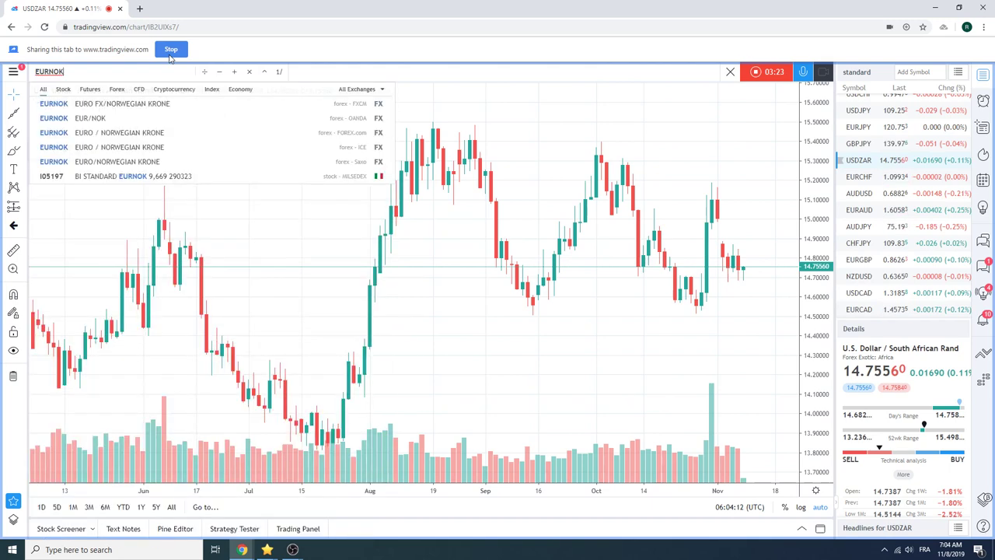
key(Return)
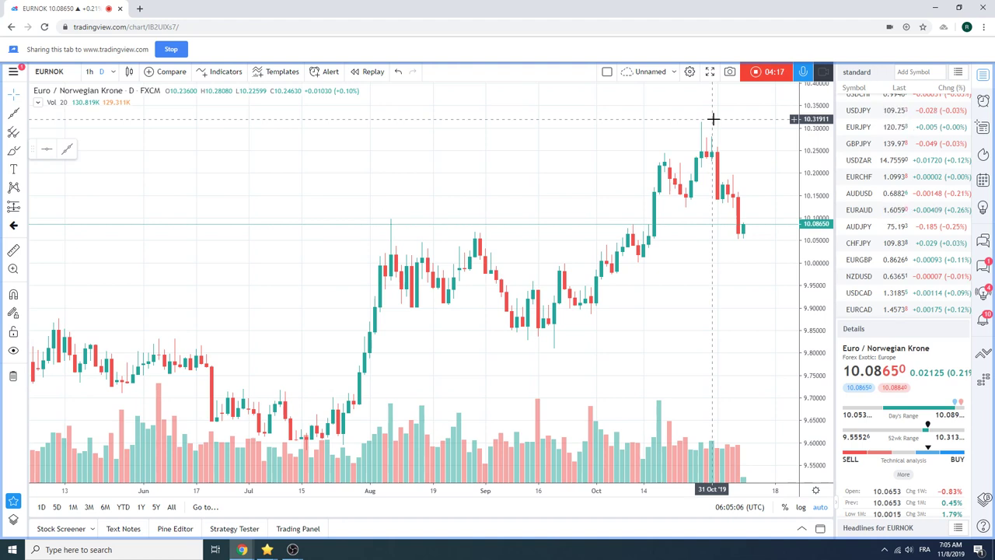
Scroll the watchlist and load the daily GC1! Gold Futures chart
scroll(855, 193, down, 1)
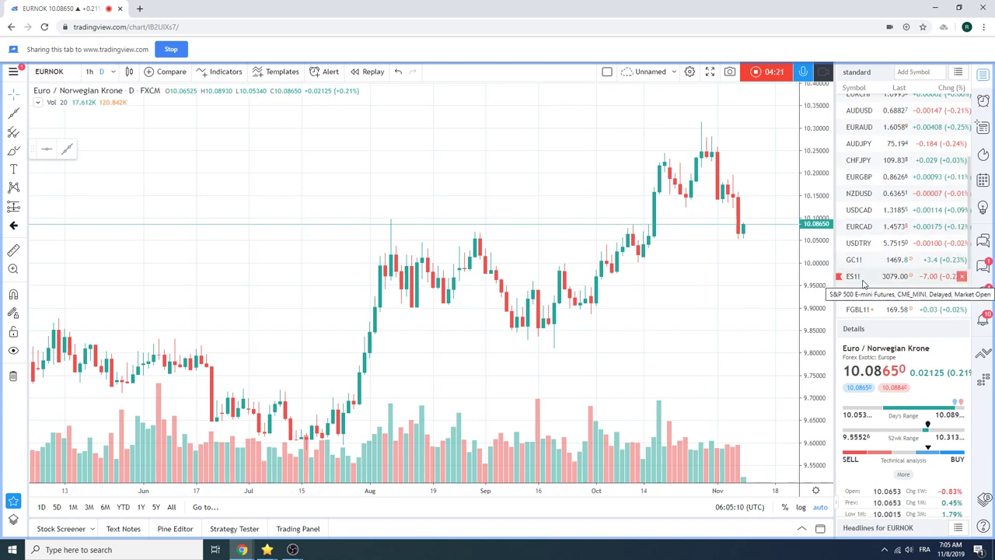
click(869, 260)
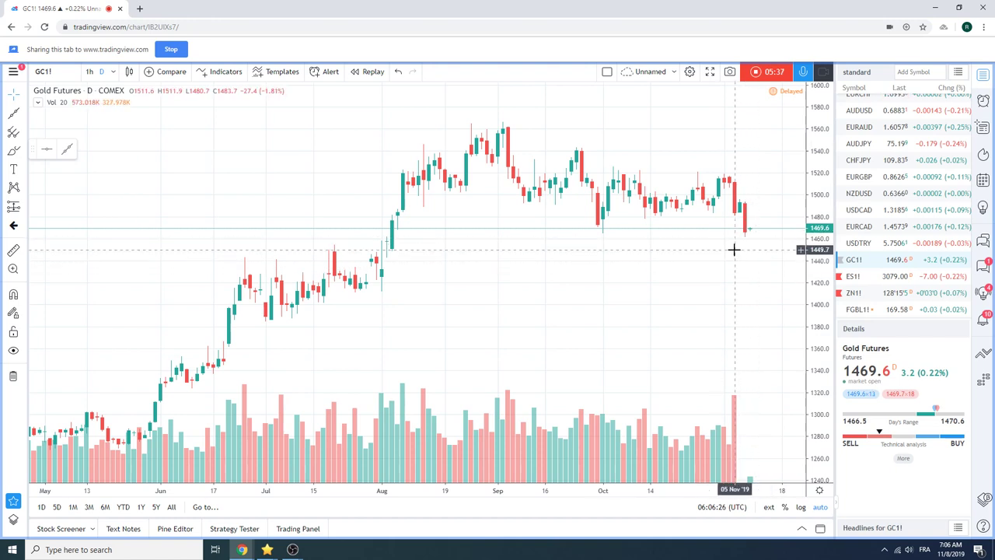
Look at the Euro Bund Futures (FGBL1!) chart, then load the daily ZN1! chart
click(858, 309)
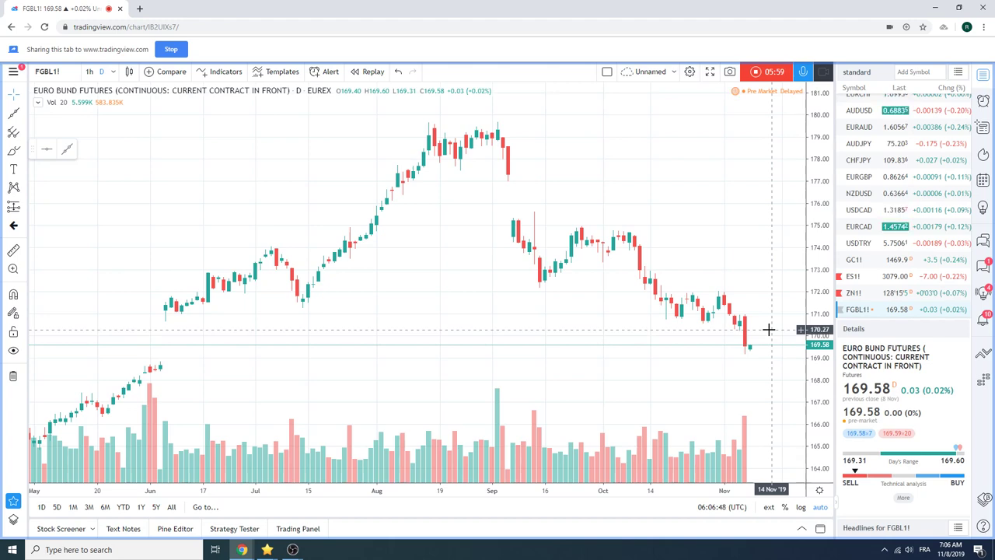
scroll(767, 329, down, 2)
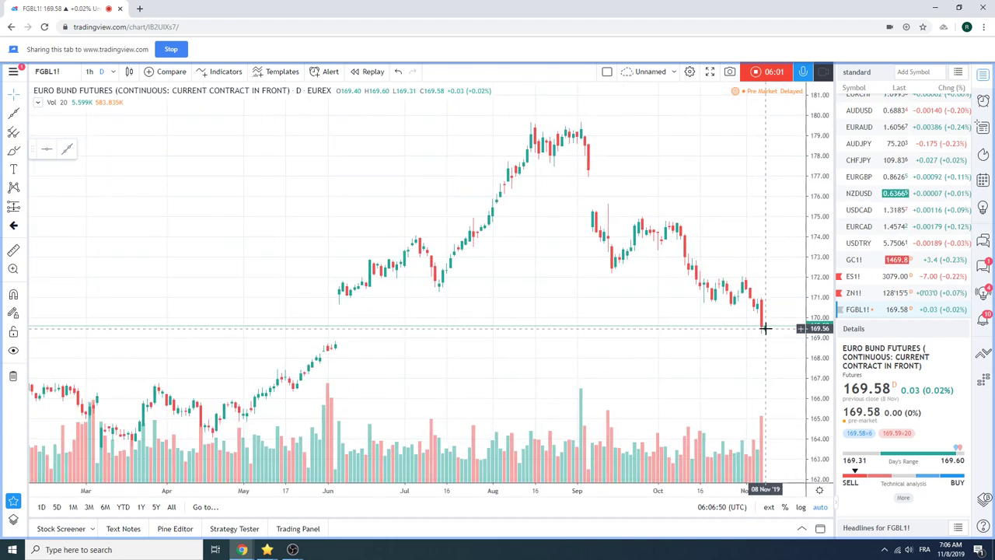
scroll(747, 288, down, 1)
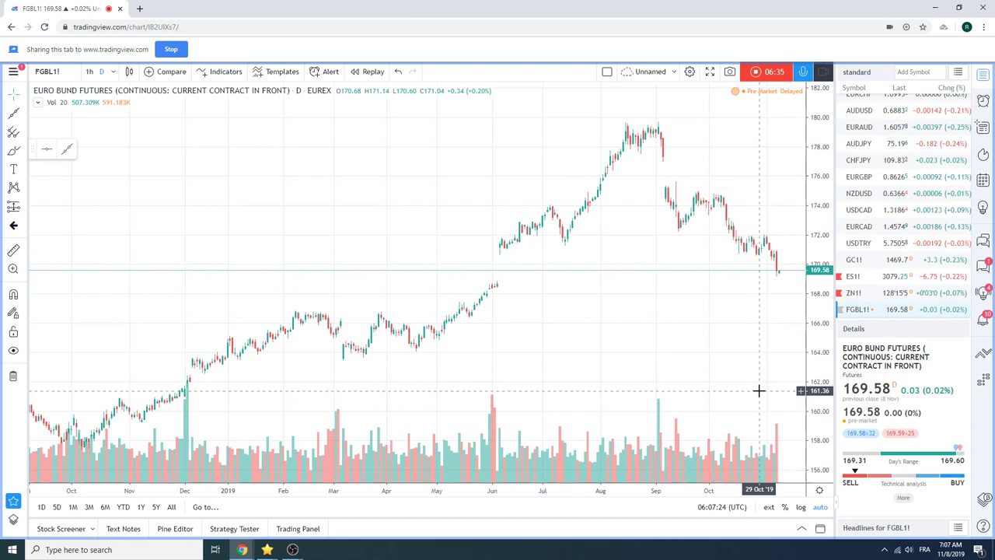
click(853, 292)
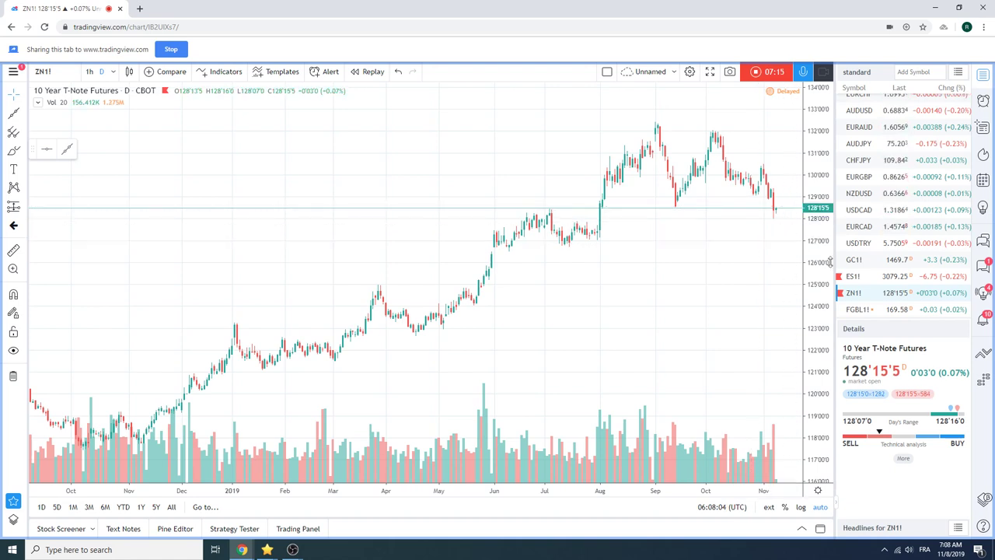
Load the daily ES1! S&P 500 E-mini chart and zoom in on recent months
click(859, 277)
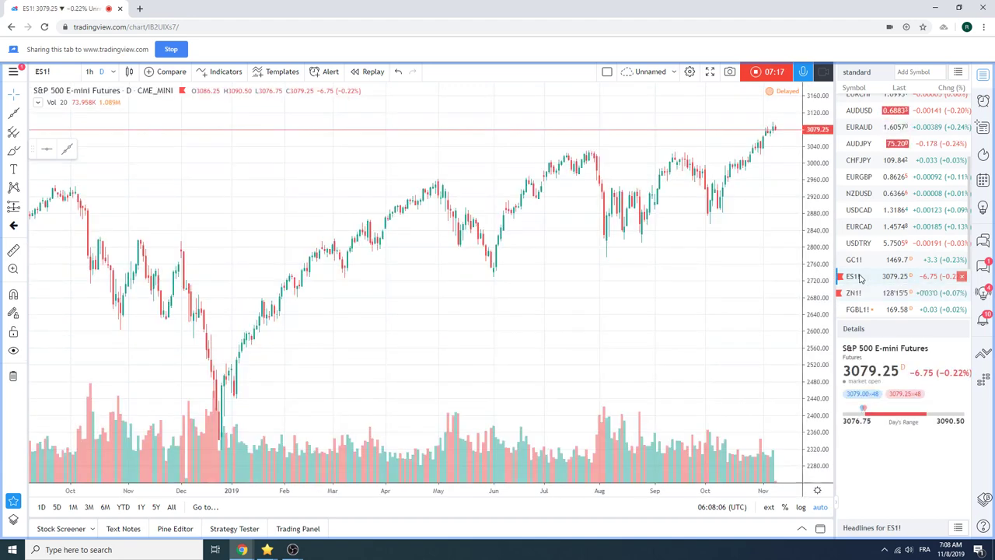
scroll(700, 230, up, 5)
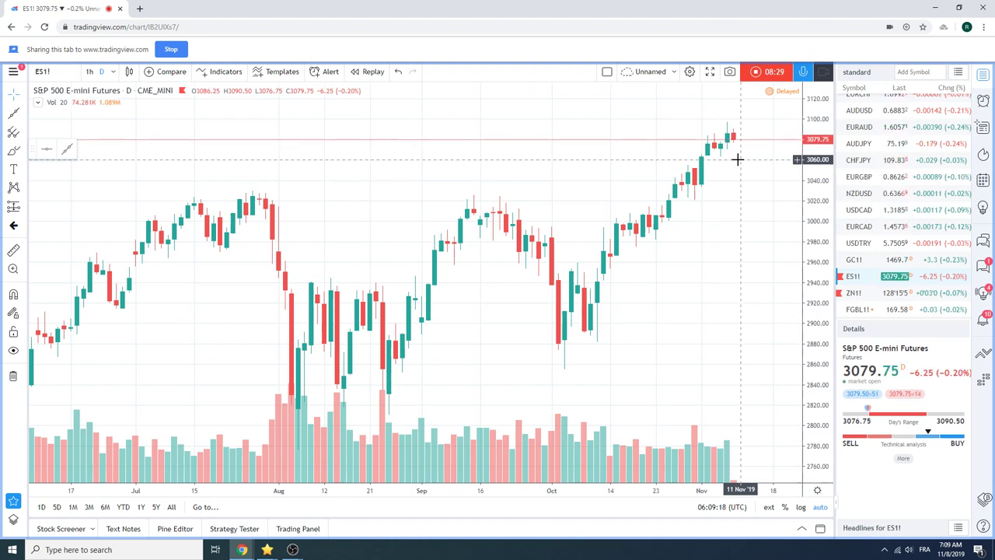
scroll(900, 191, down, 2)
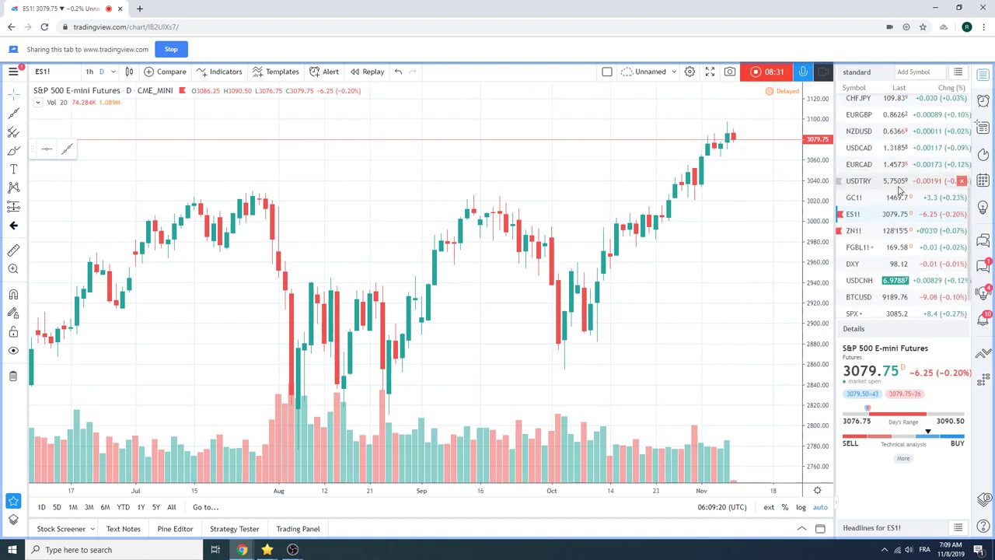
Search CL in the symbol box and pick the continuous CL1! crude oil contract
click(63, 76)
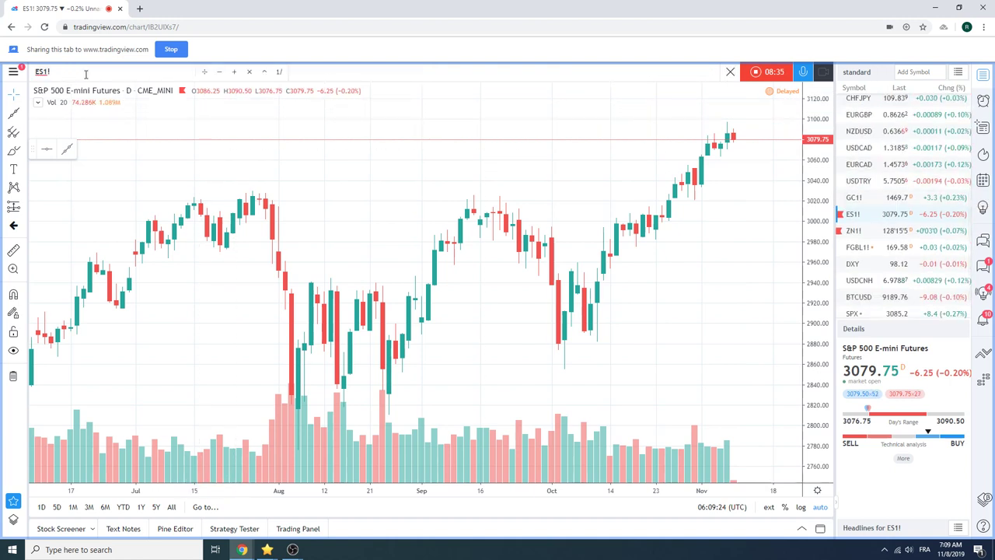
text(CL)
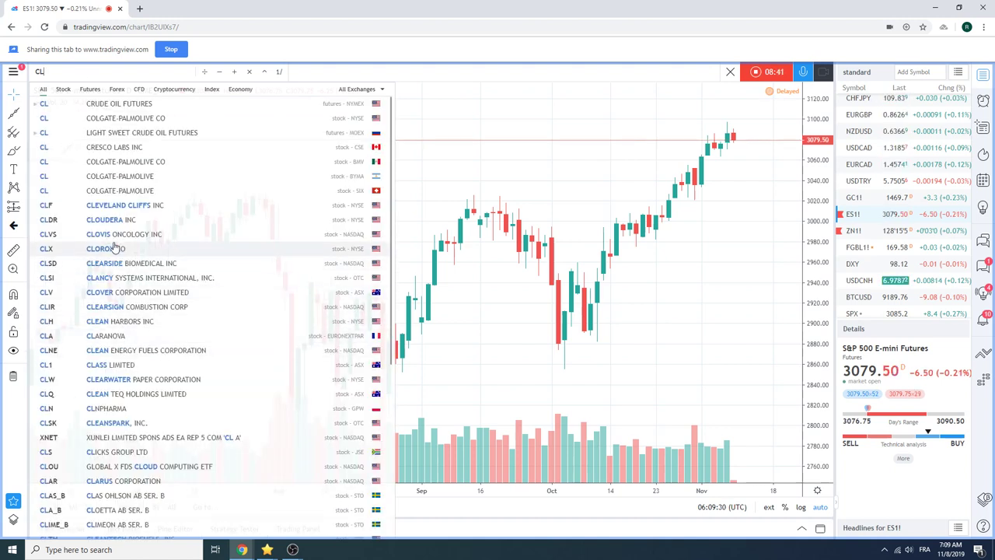
click(113, 109)
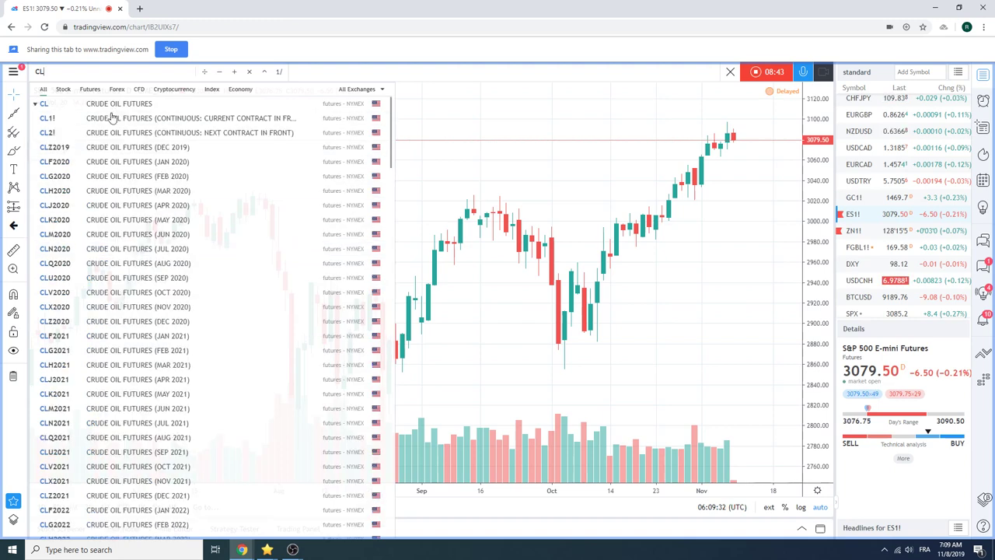
click(113, 119)
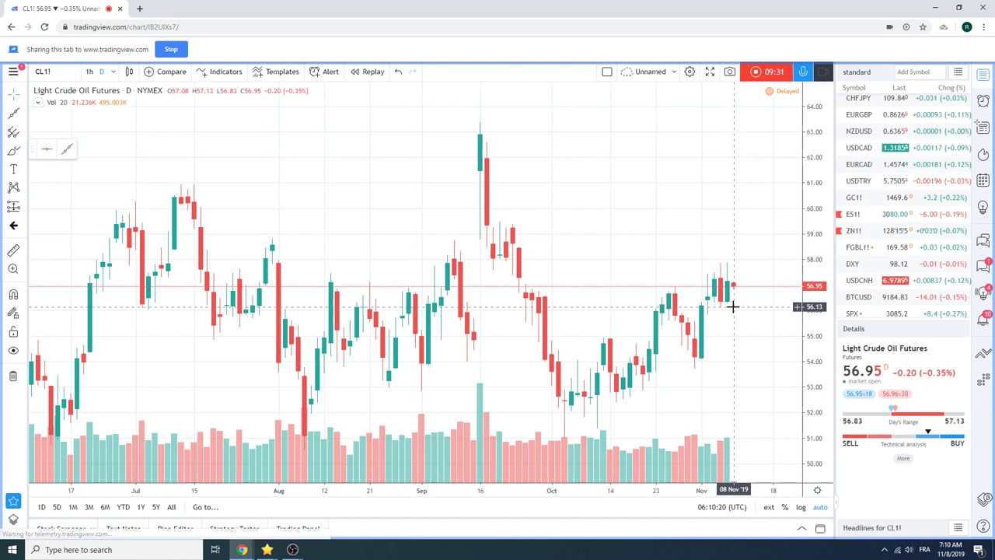
Scroll through the watchlist, then stop the screen recording with the red timer button
scroll(892, 220, up, 2)
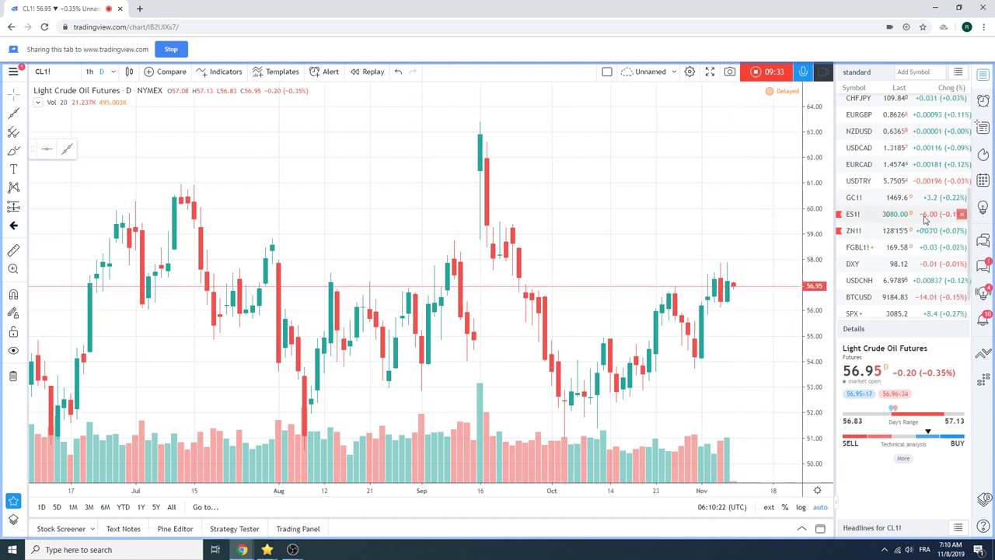
scroll(891, 220, up, 3)
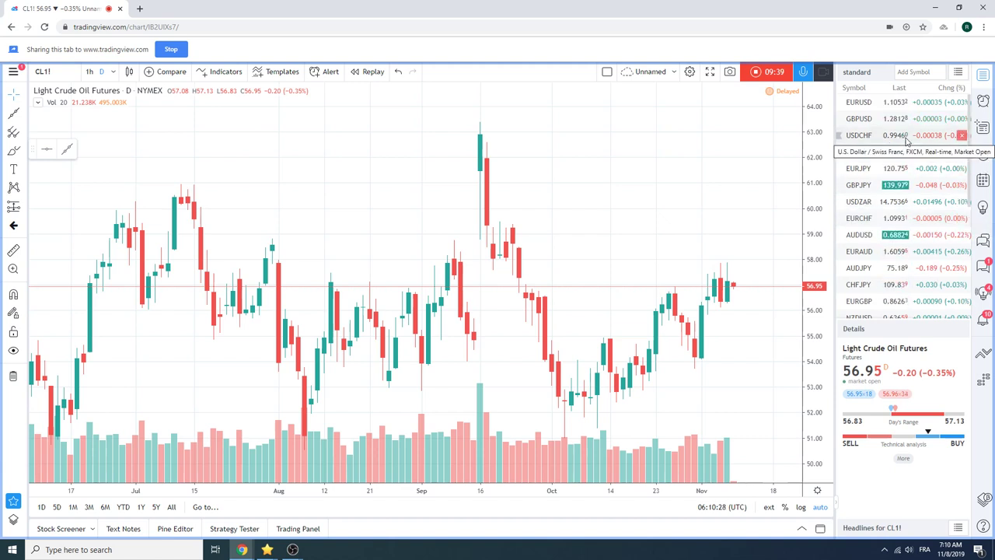
scroll(906, 140, down, 2)
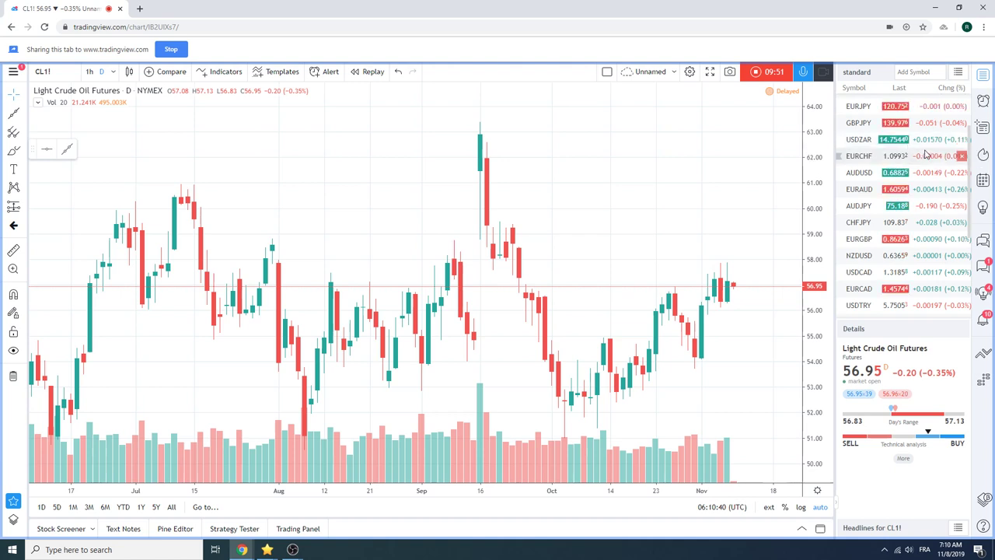
scroll(904, 155, down, 1)
scroll(903, 161, up, 2)
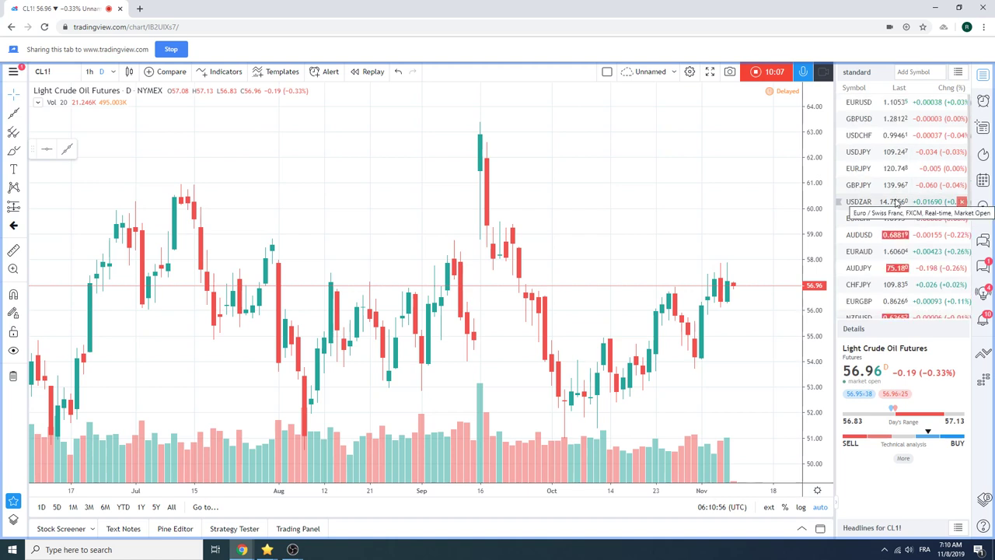
scroll(899, 212, down, 2)
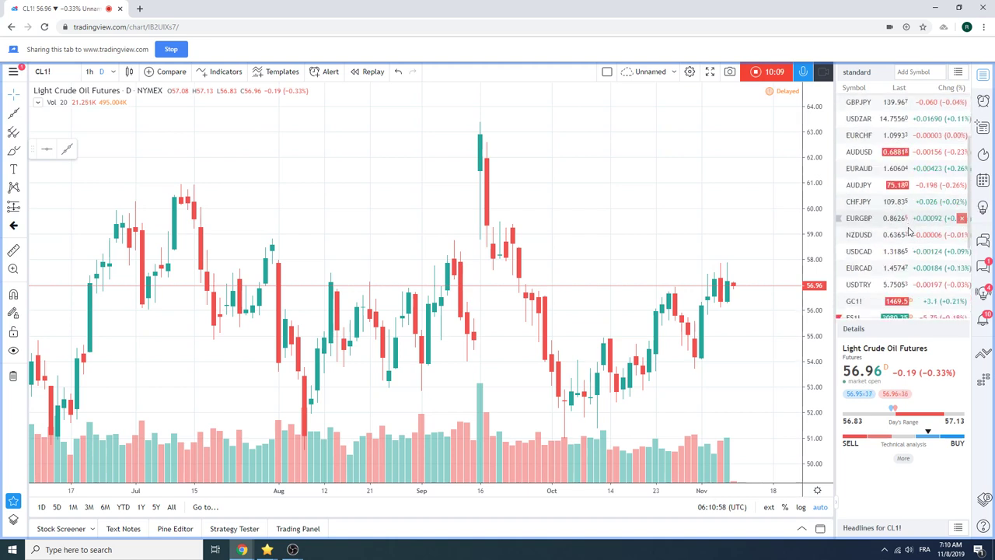
scroll(910, 233, up, 2)
scroll(913, 238, down, 1)
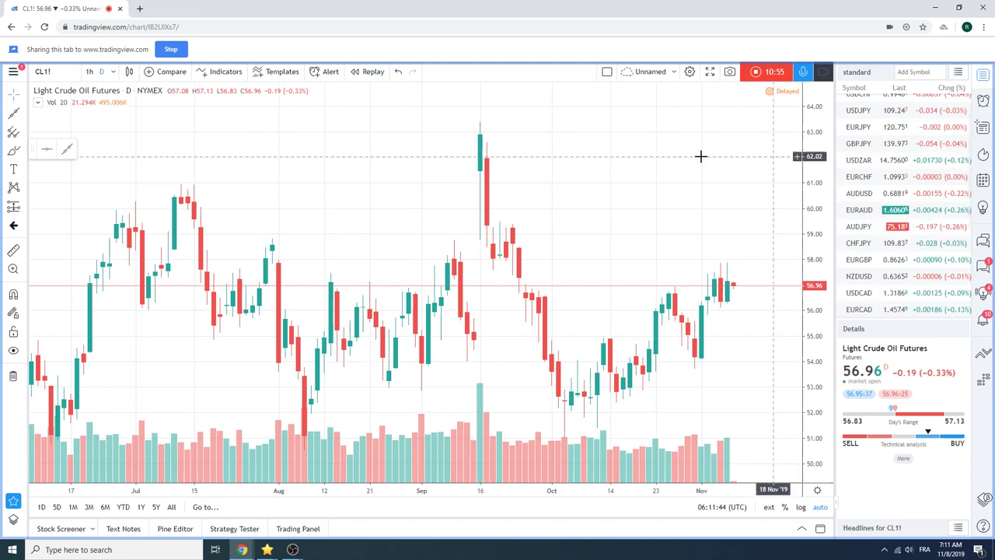
click(766, 72)
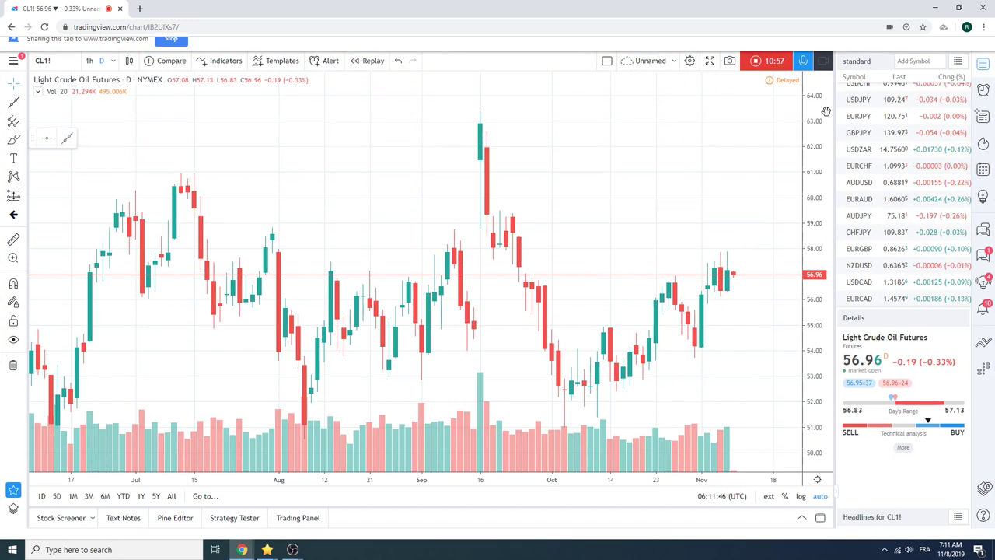